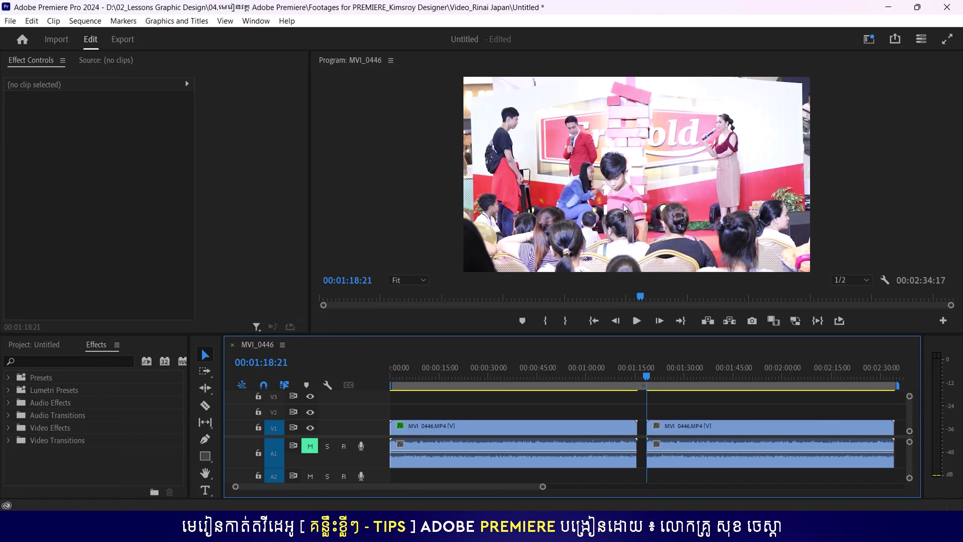
Play the footage, then stop on the second MVI_0446 clip to load its Motion and Opacity settings.
key("space")
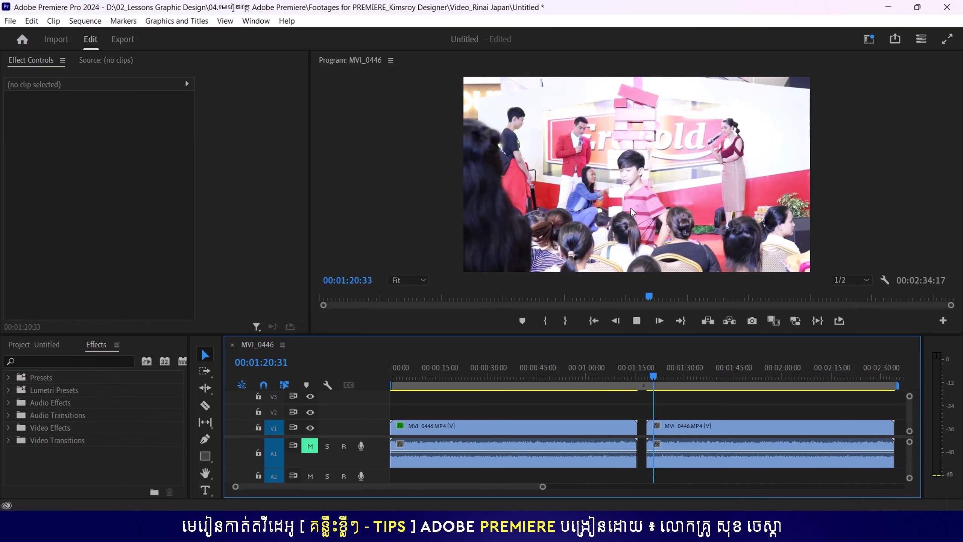
left_click(647, 212)
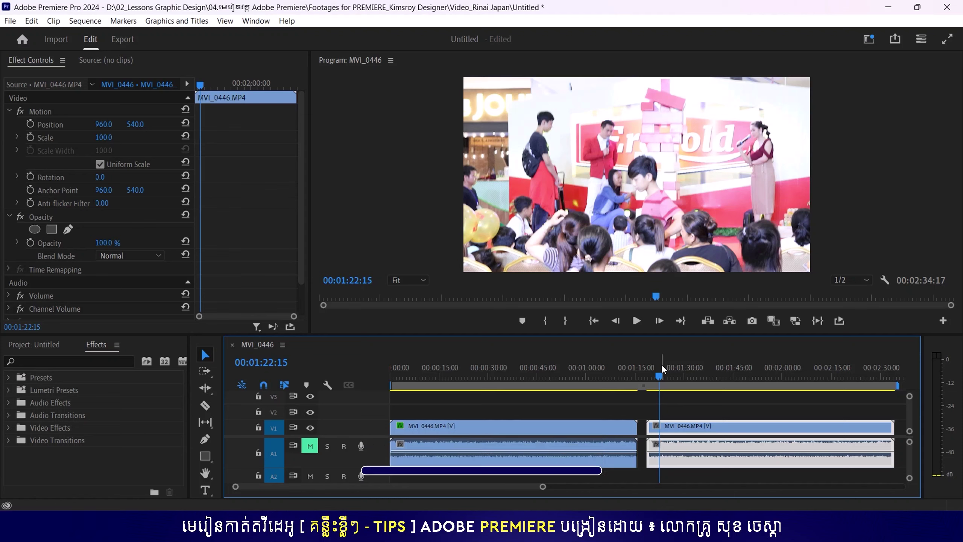
Scrub back into the first clip to show its Warp Stabilizer, Scale 110 and Position 960, 501.
left_click_drag(466, 374, 411, 393)
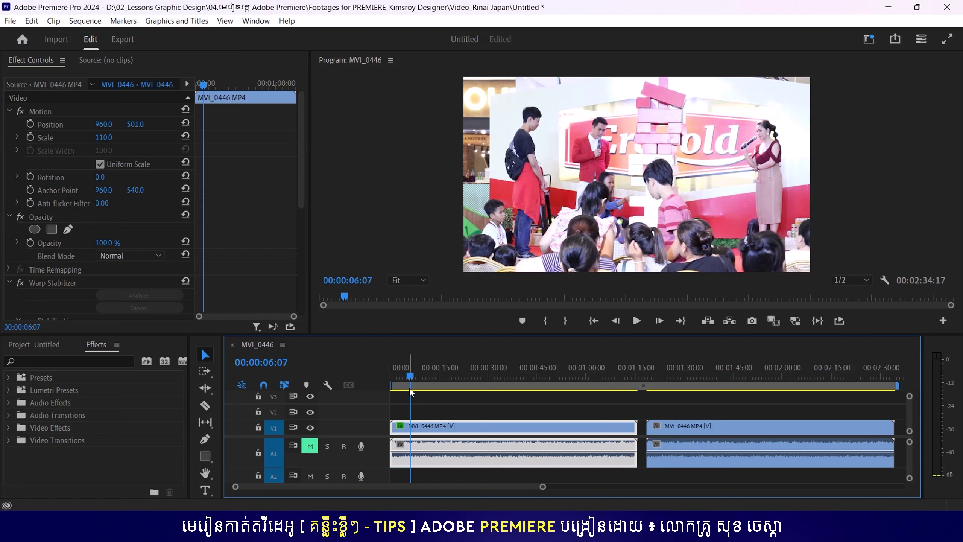
left_click_drag(410, 375, 391, 379)
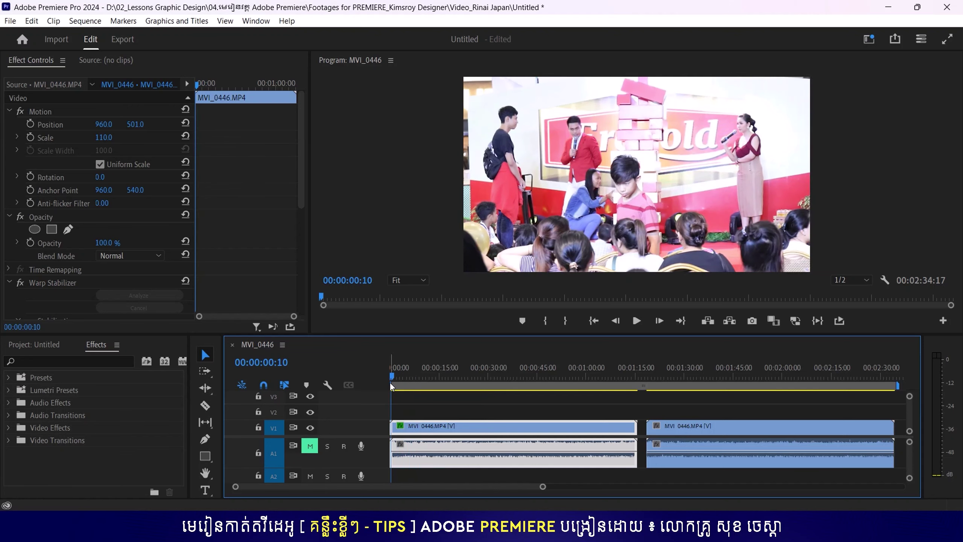
key("space")
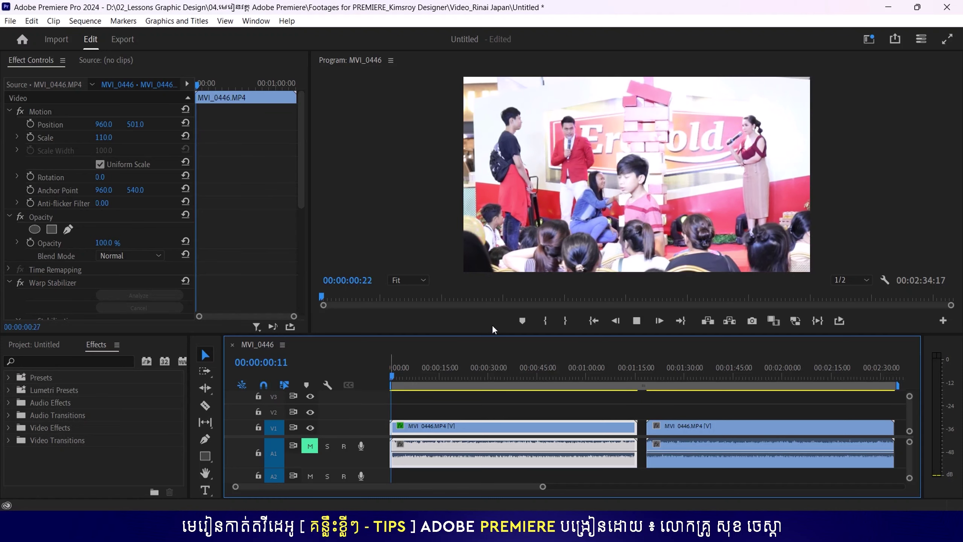
key("space")
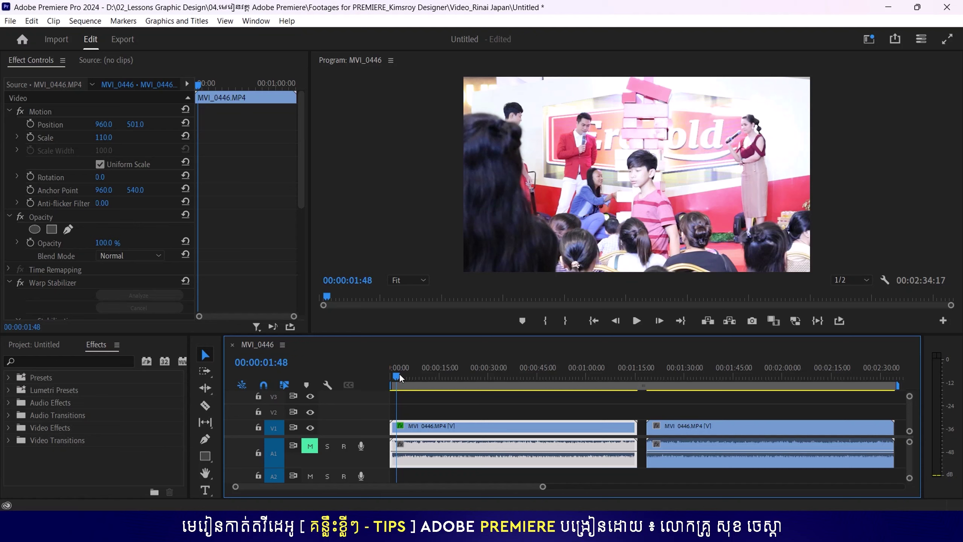
left_click_drag(399, 374, 392, 374)
key("space")
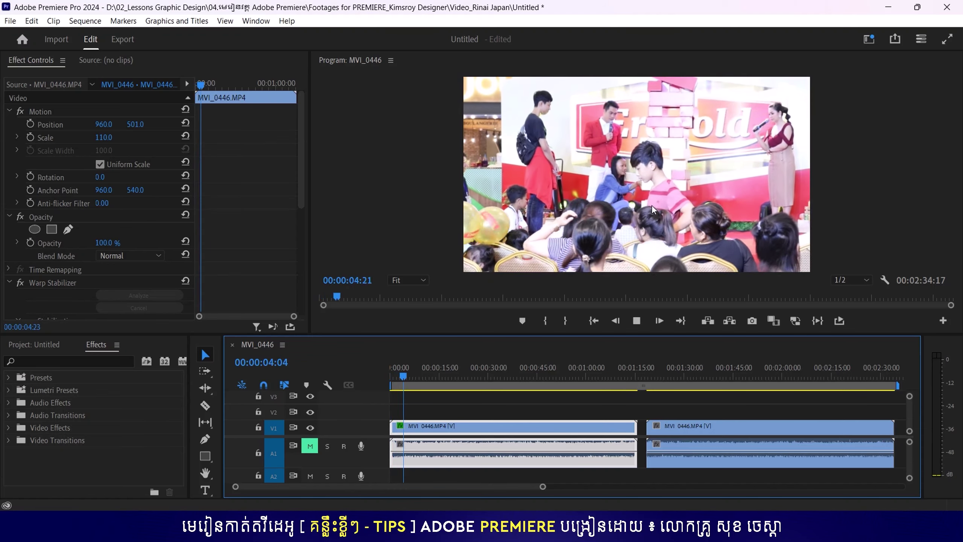
Select the second clip, play its shaky footage, then scrub back to about 01:25.
left_click(643, 375)
left_click(649, 376)
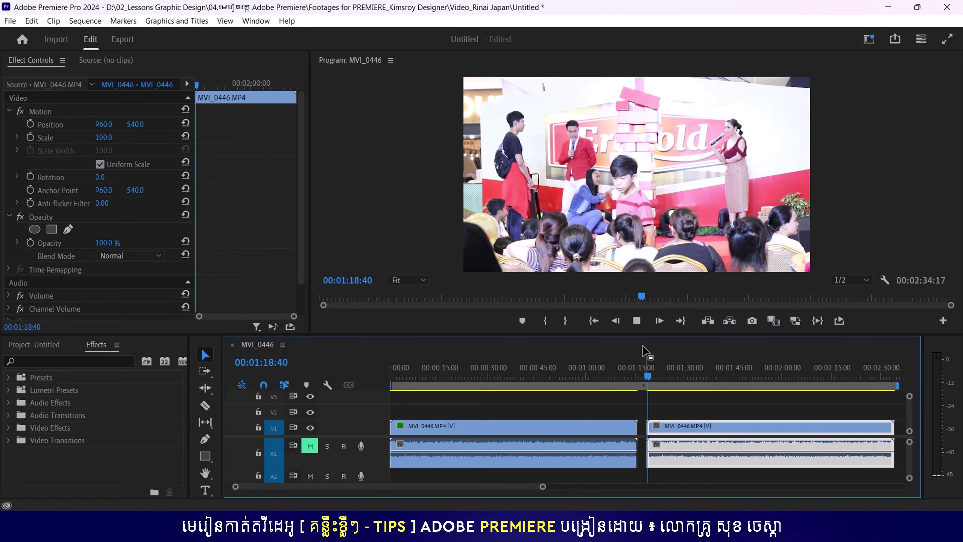
key("space")
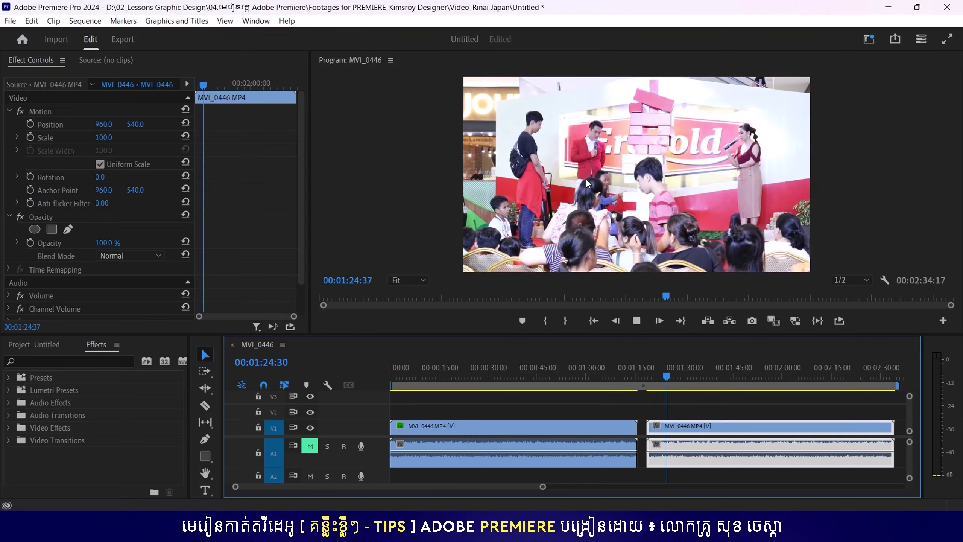
key("space")
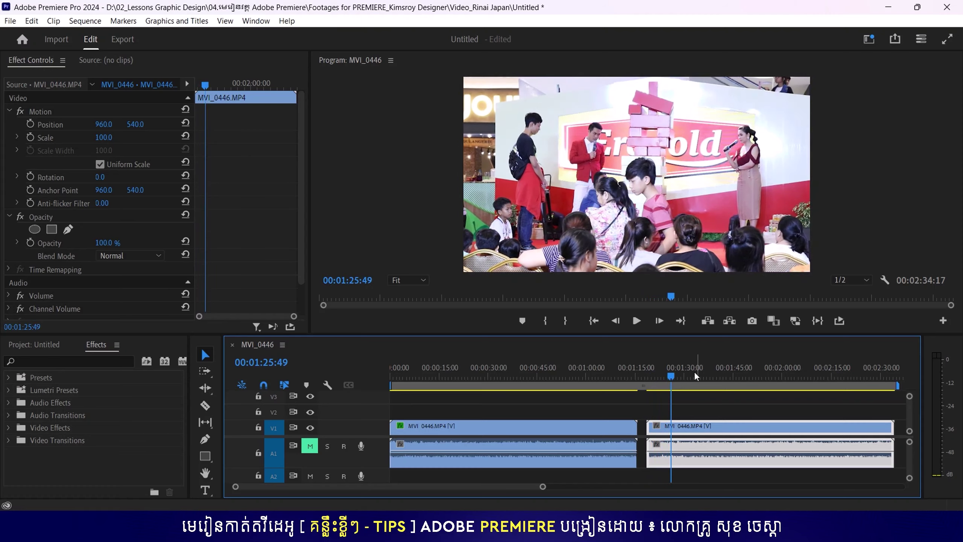
mouse_move(695, 376)
left_mouse_down()
mouse_move(651, 381)
mouse_move(689, 388)
left_mouse_up()
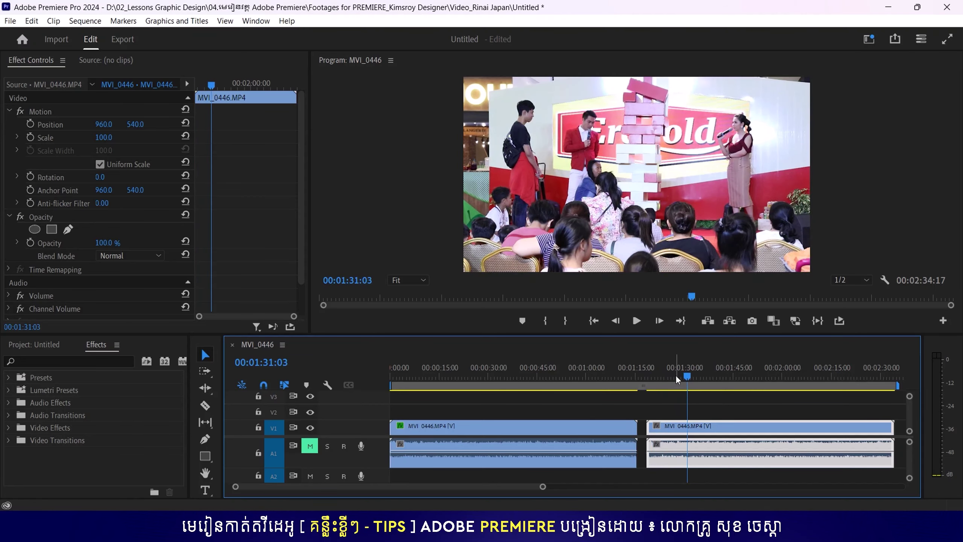
left_click_drag(676, 376, 671, 386)
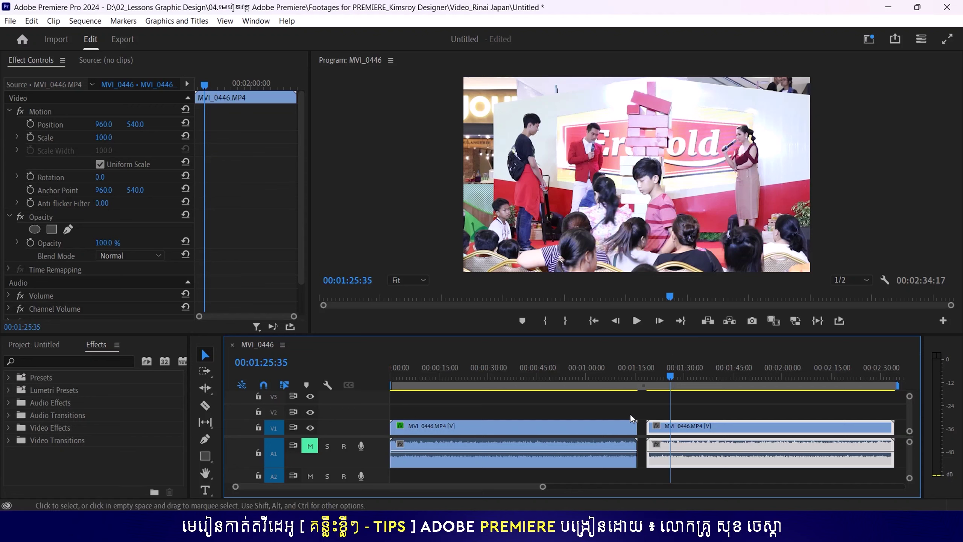
left_click_drag(542, 486, 648, 486)
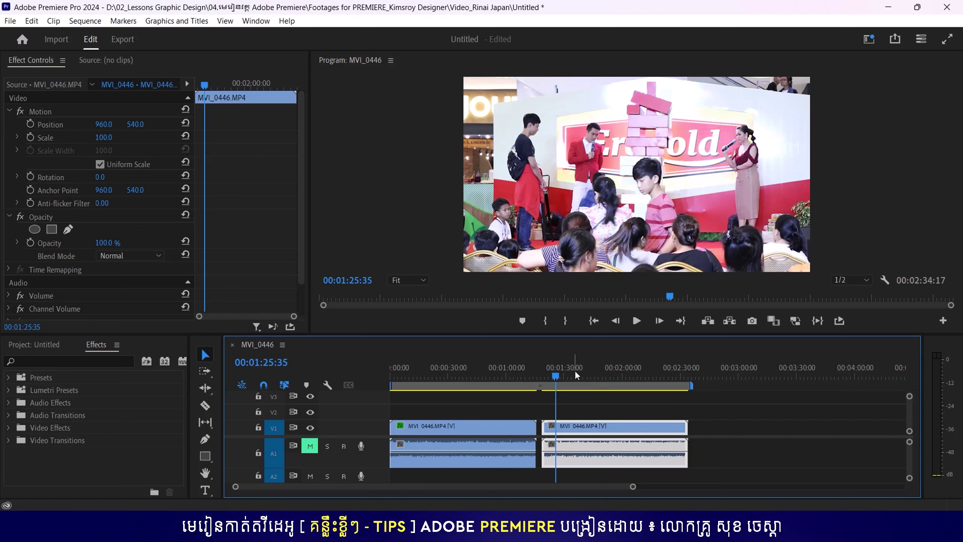
left_click_drag(552, 375, 564, 397)
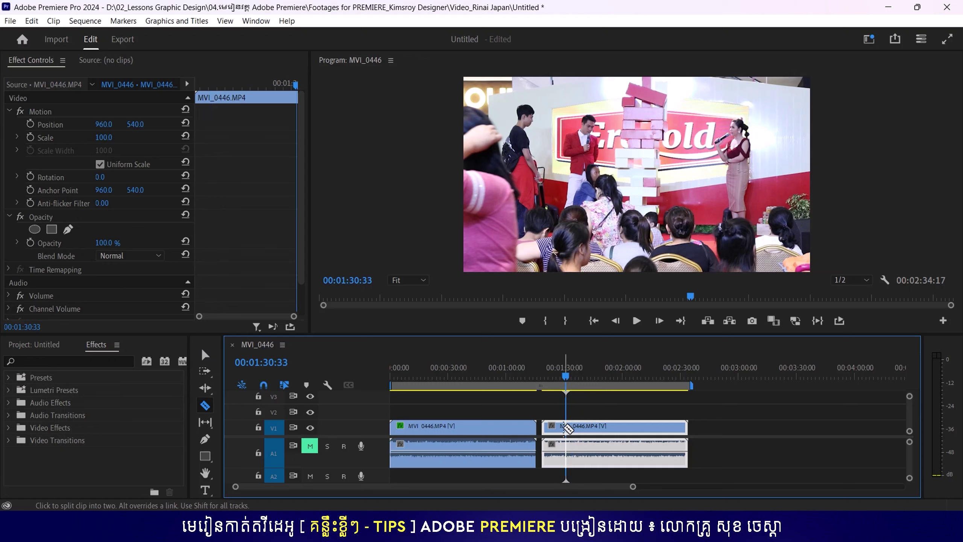
left_click(565, 427)
left_click(552, 376)
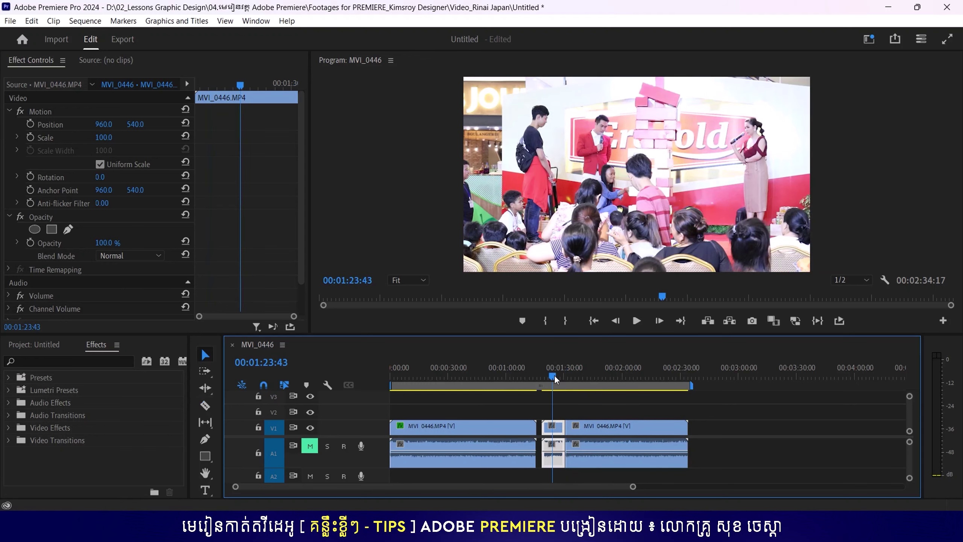
key("v")
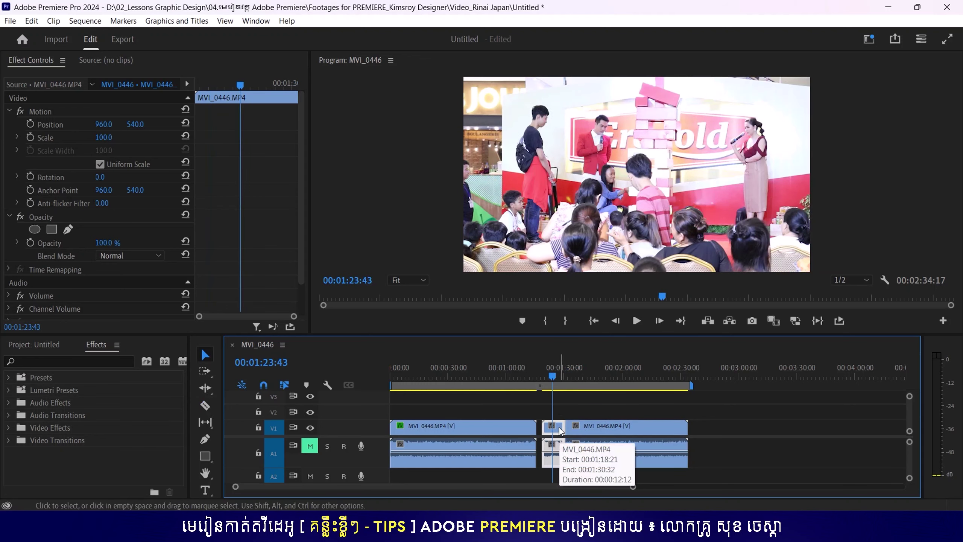
key("ctrl+z")
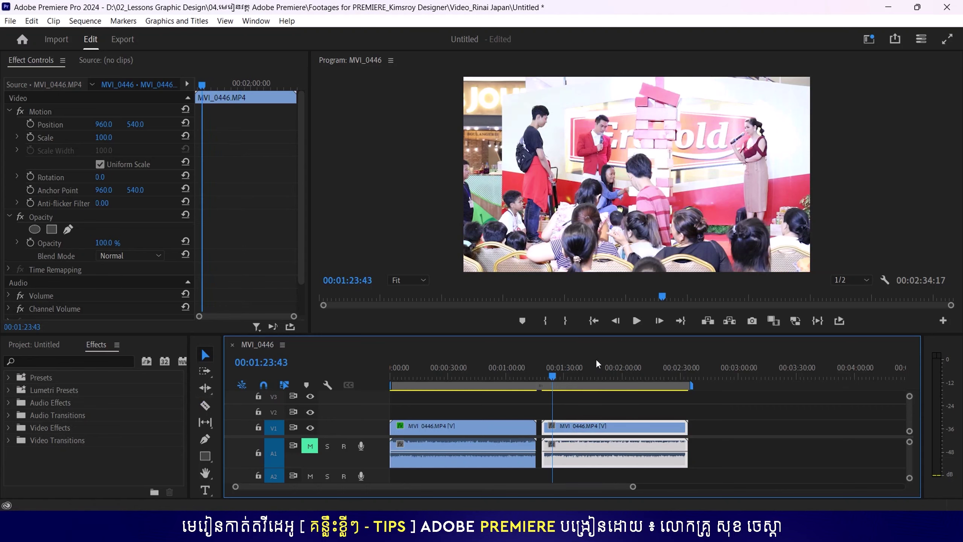
Search the effects for 'warp sta' and apply Warp Stabilizer to the second MVI_0446 clip.
left_click(54, 360)
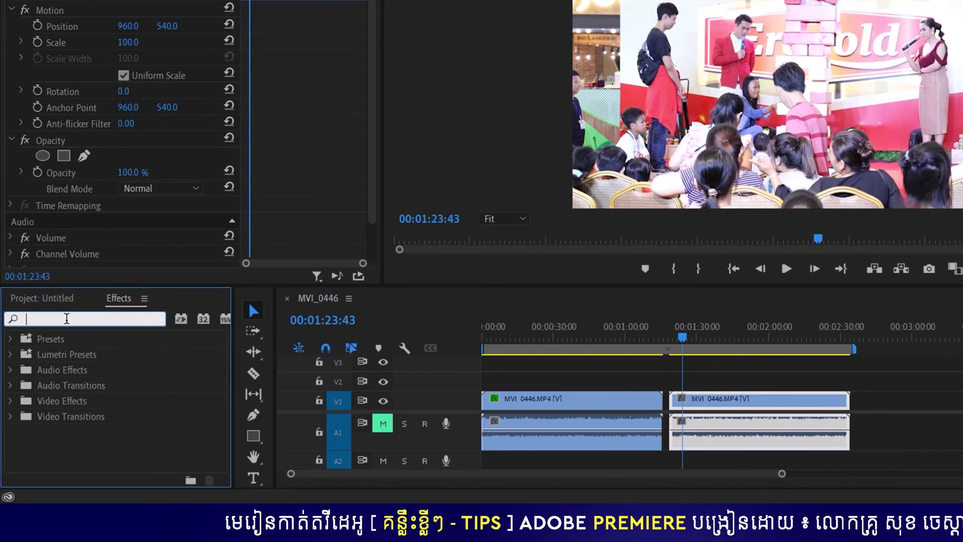
type("warp ")
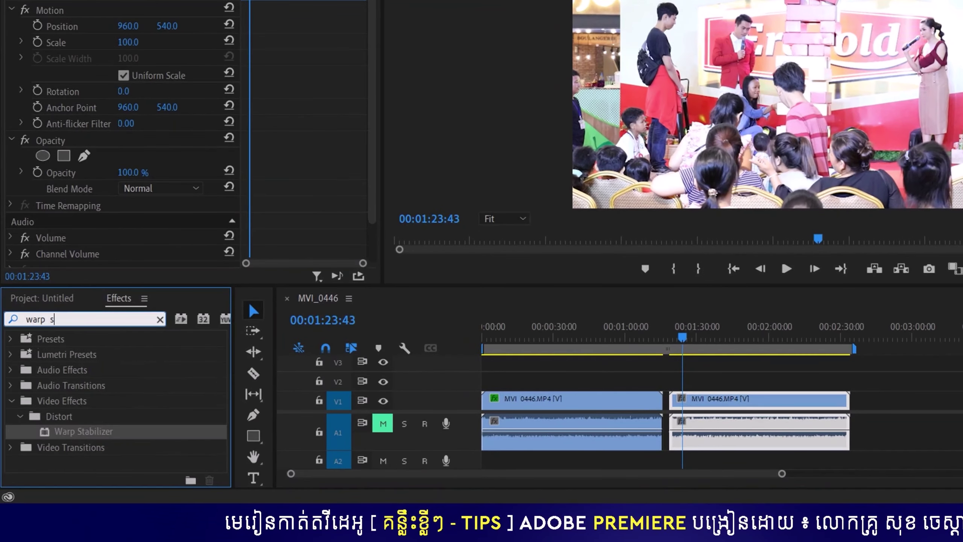
type("sta")
left_click_drag(76, 430, 723, 403)
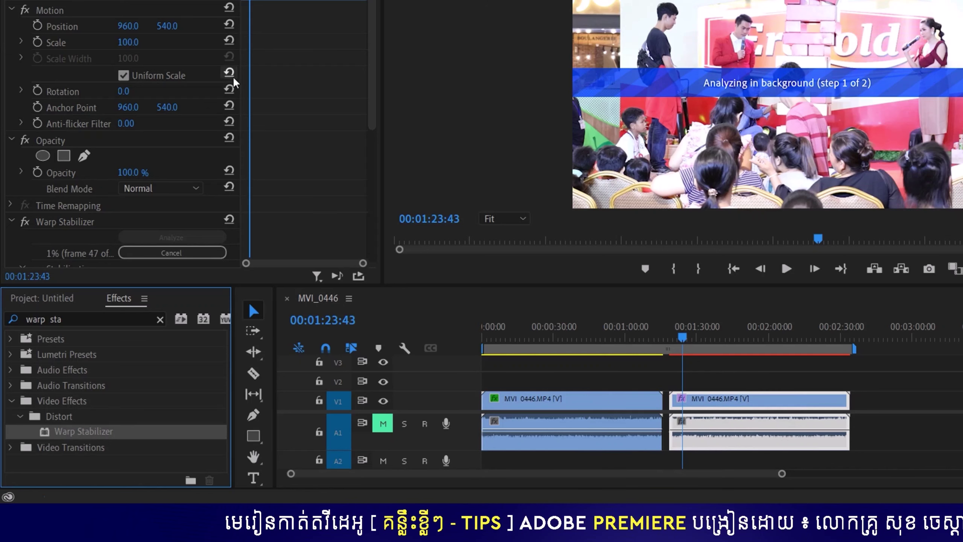
Once analysis finishes, play the stabilized second clip from its start to review it.
left_click_drag(371, 34, 390, 111)
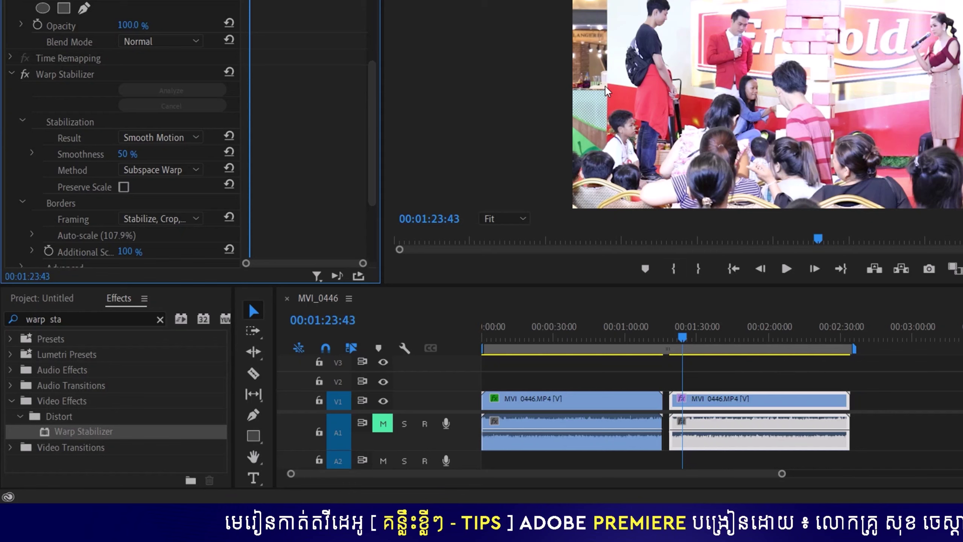
left_click(673, 334)
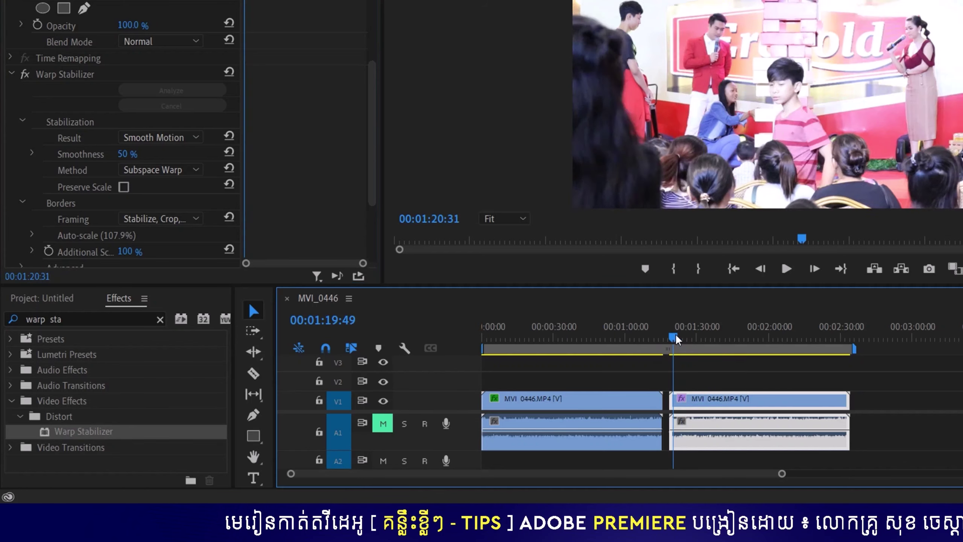
key("space")
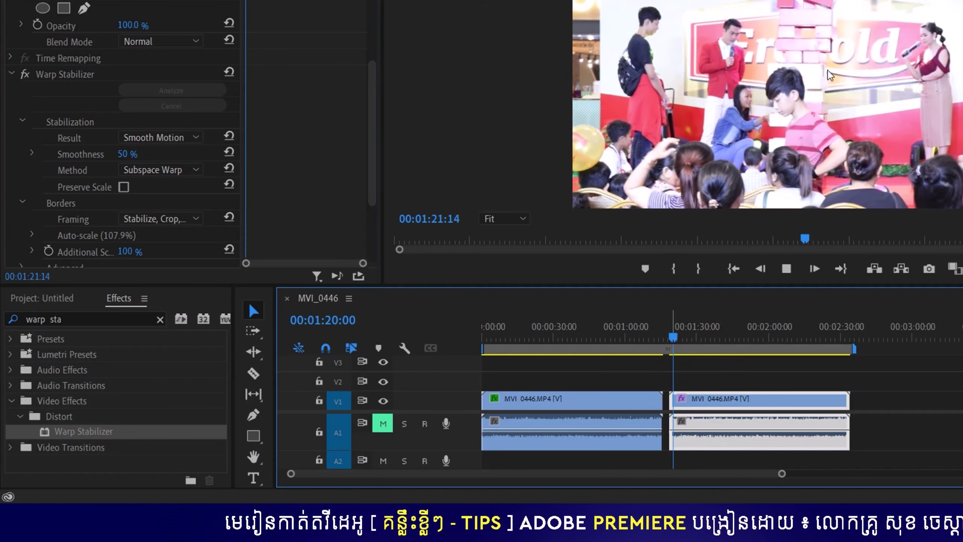
key("space")
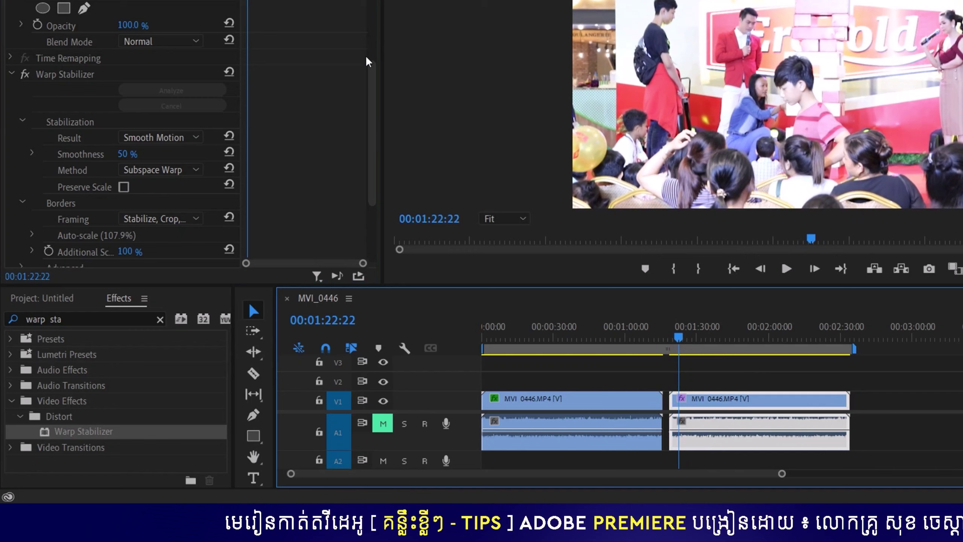
left_click_drag(376, 71, 372, 91)
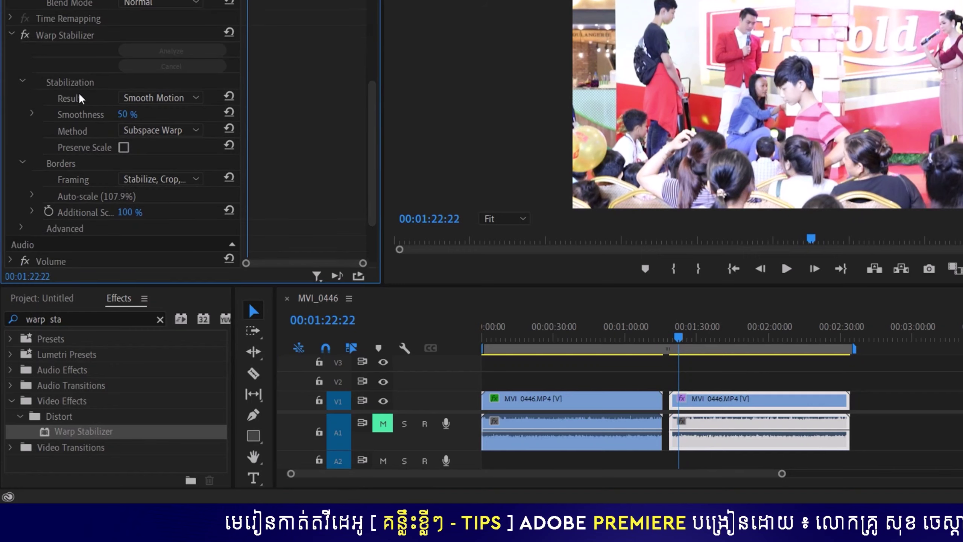
left_click(162, 98)
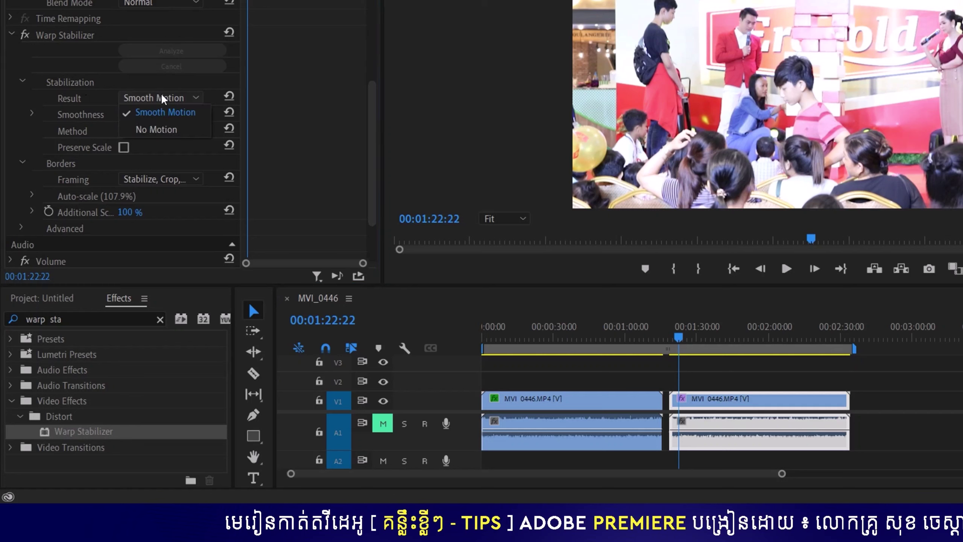
left_click(162, 98)
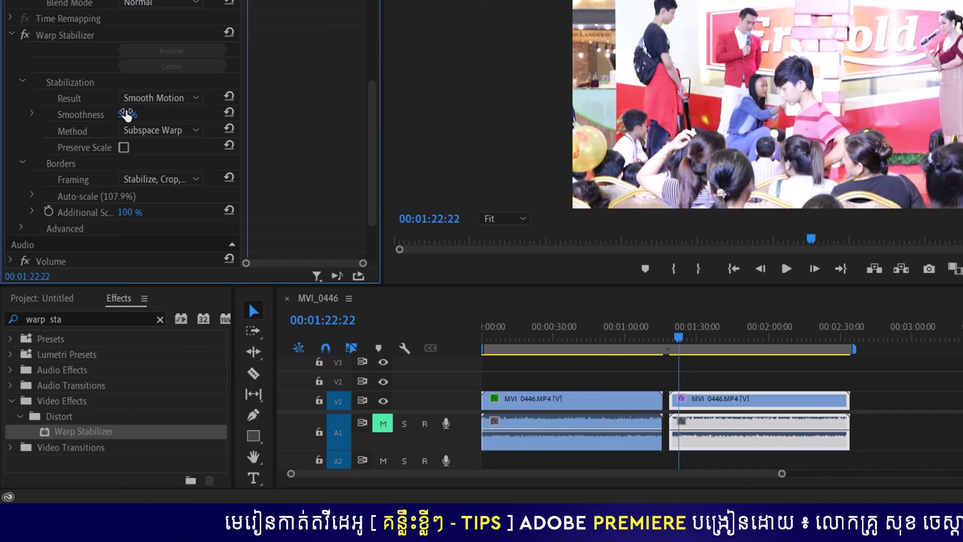
left_click(156, 130)
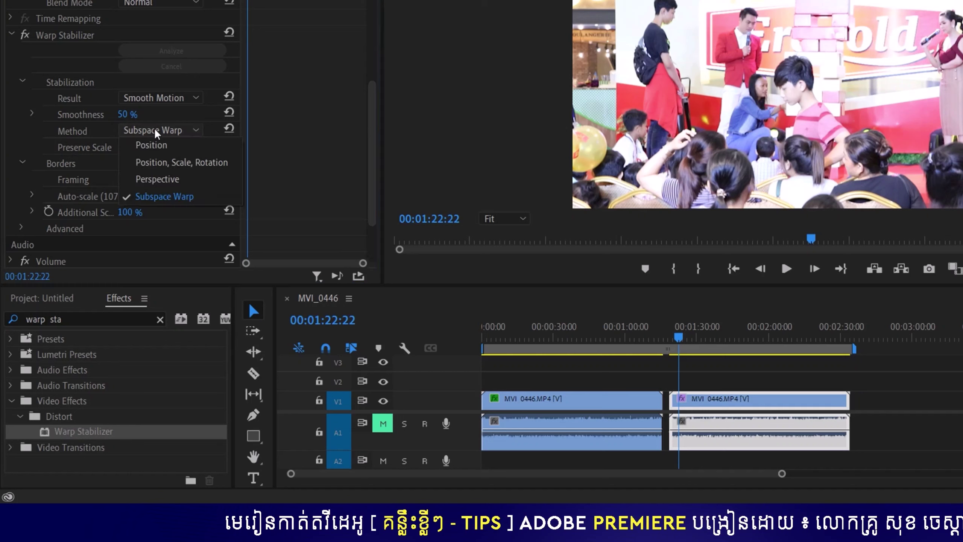
left_click(155, 130)
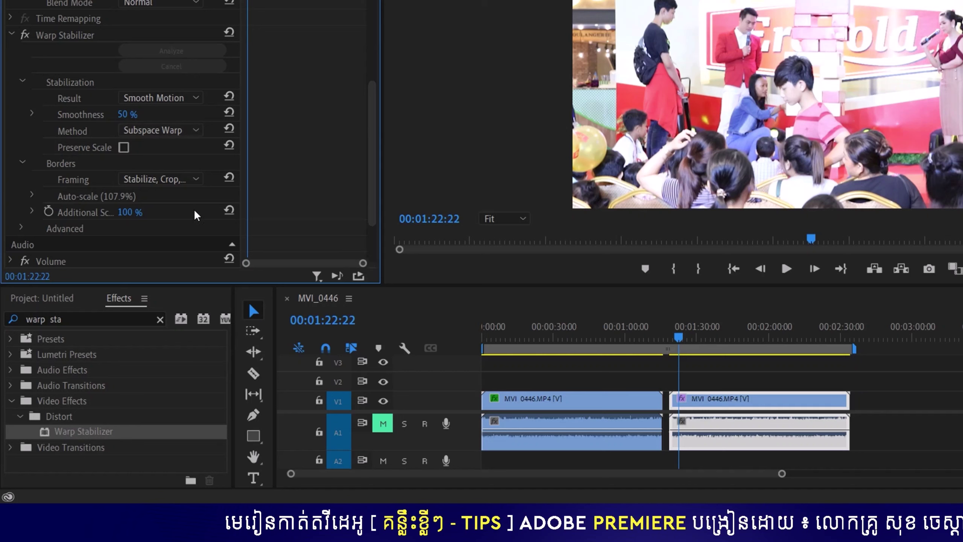
Change the second clip's Warp Stabilizer Framing to Stabilize Only.
left_click(150, 178)
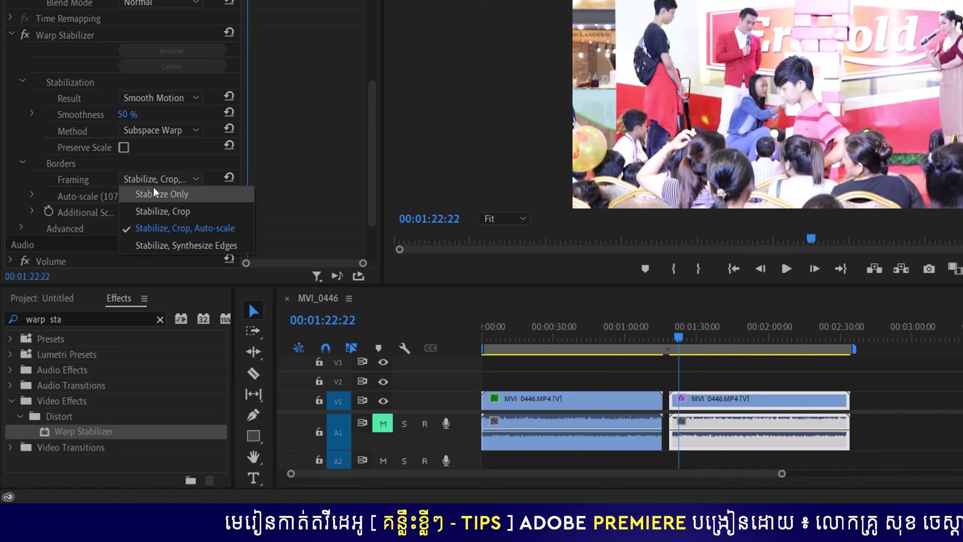
left_click(189, 193)
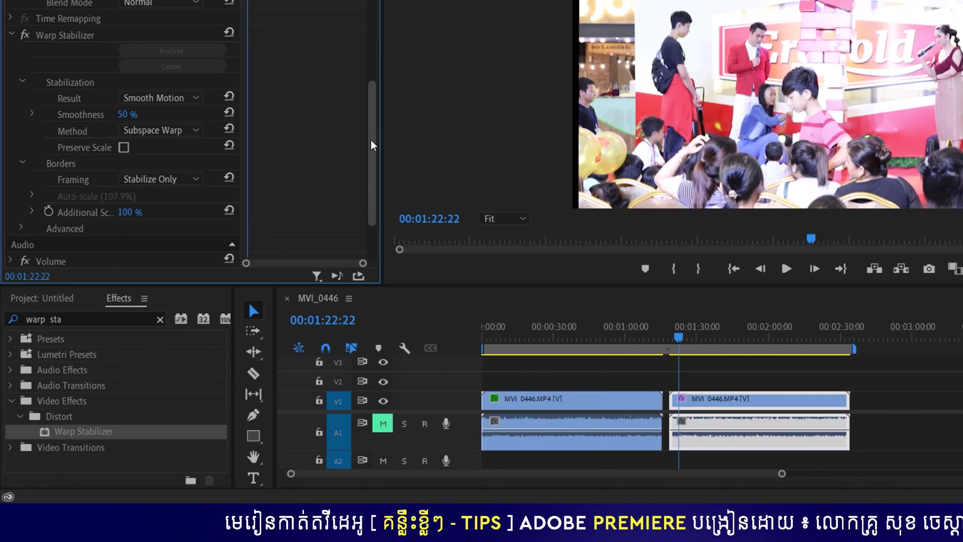
Adjust the second clip's Motion Scale, settling on 109, with Position 960, 511.
left_click_drag(373, 147, 383, 38)
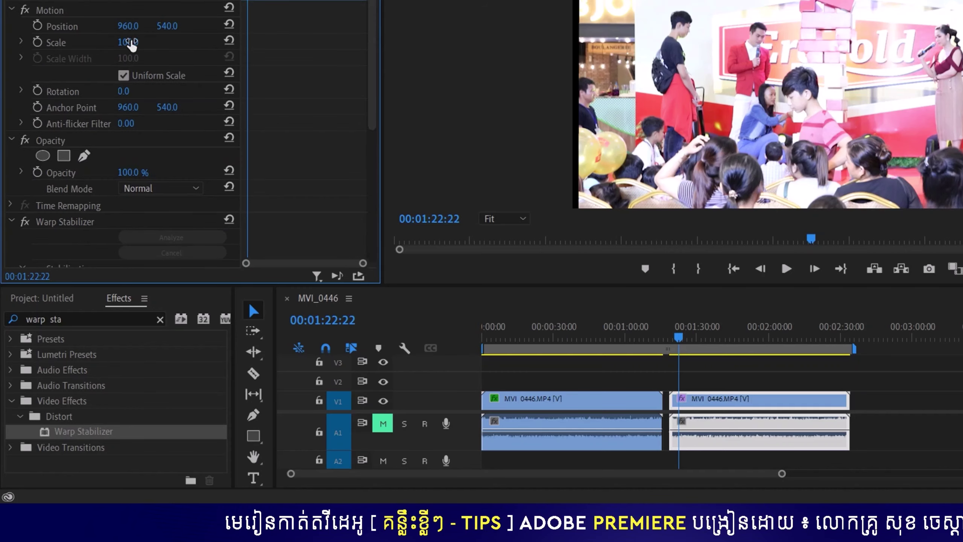
left_click_drag(128, 41, 130, 42)
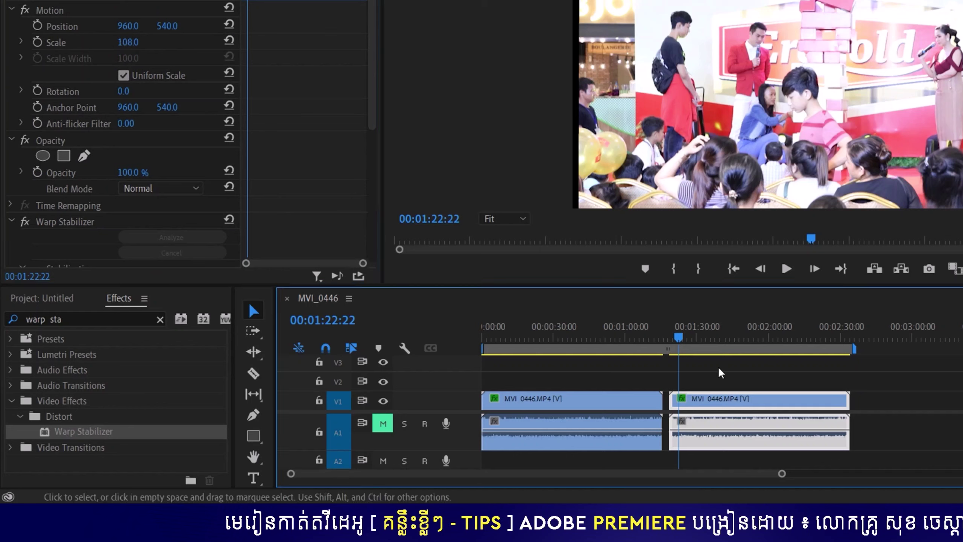
left_click_drag(128, 42, 156, 26)
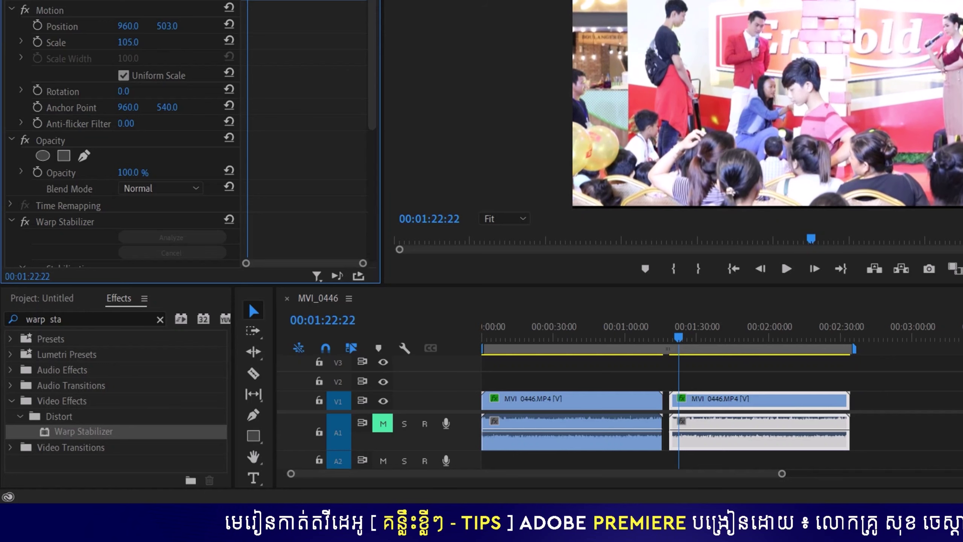
left_click_drag(128, 42, 131, 42)
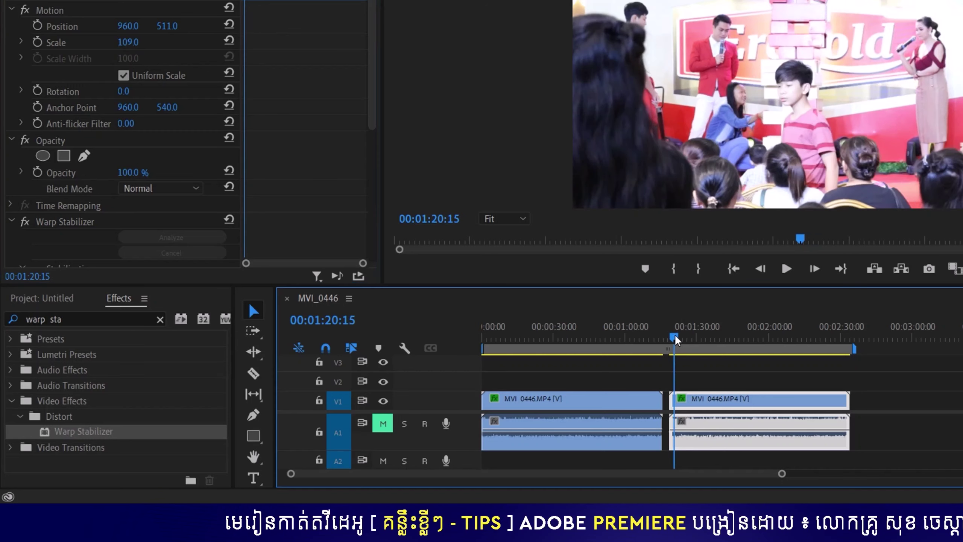
left_click_drag(680, 332, 671, 334)
key("space")
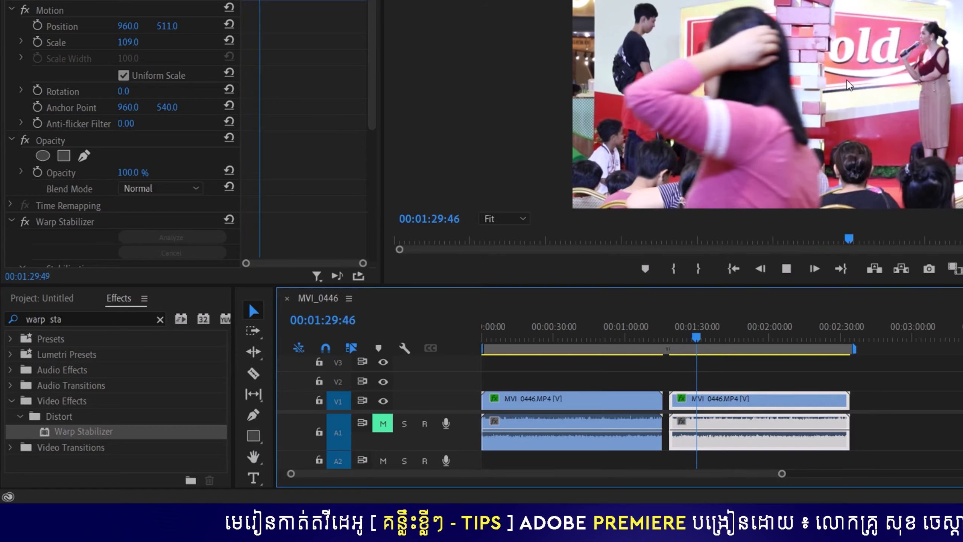
key("space")
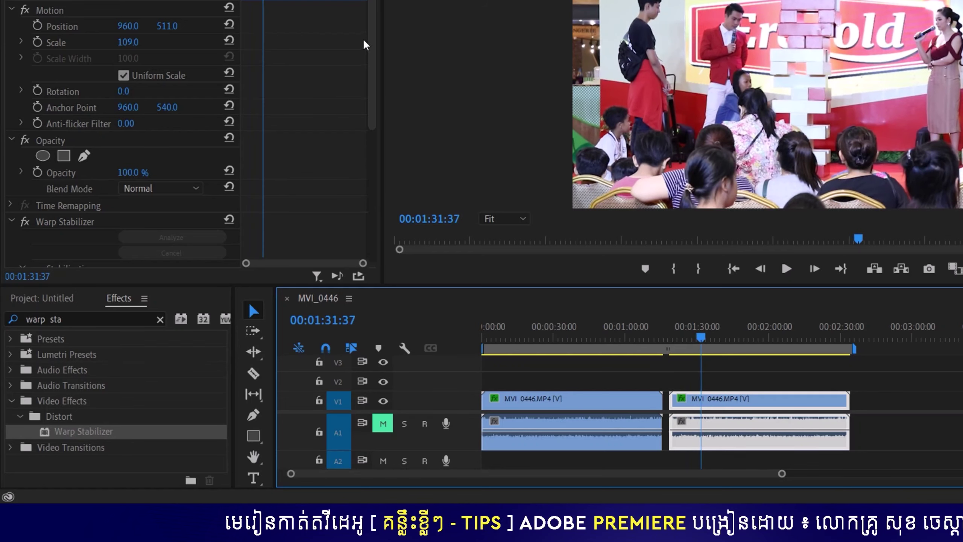
Raise the second clip's Warp Stabilizer Smoothness from 50% to 80%.
left_click_drag(369, 37, 374, 139)
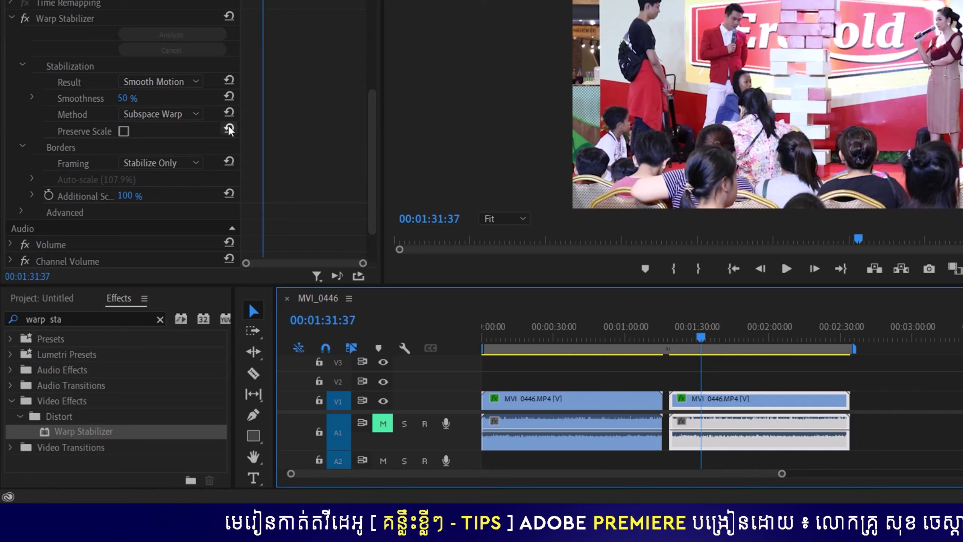
left_click(132, 100)
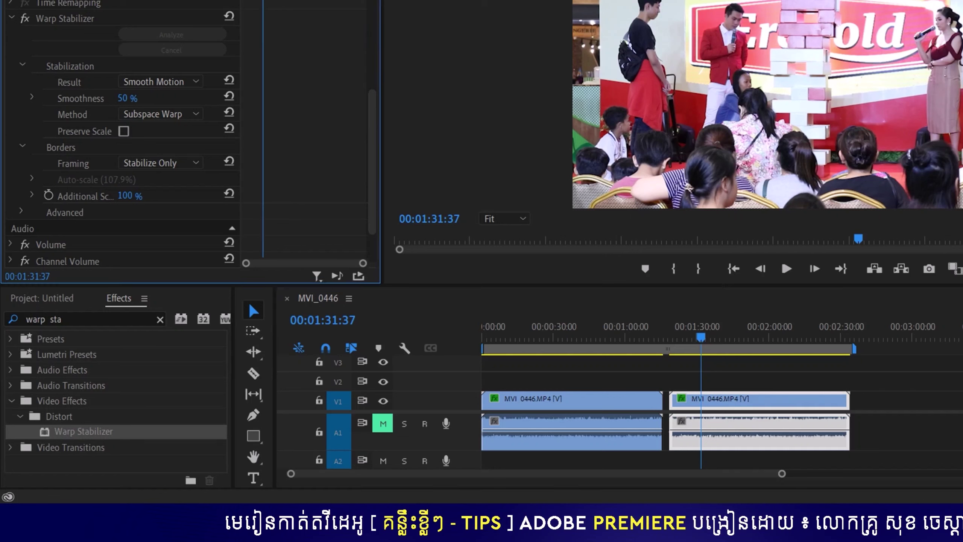
type("80")
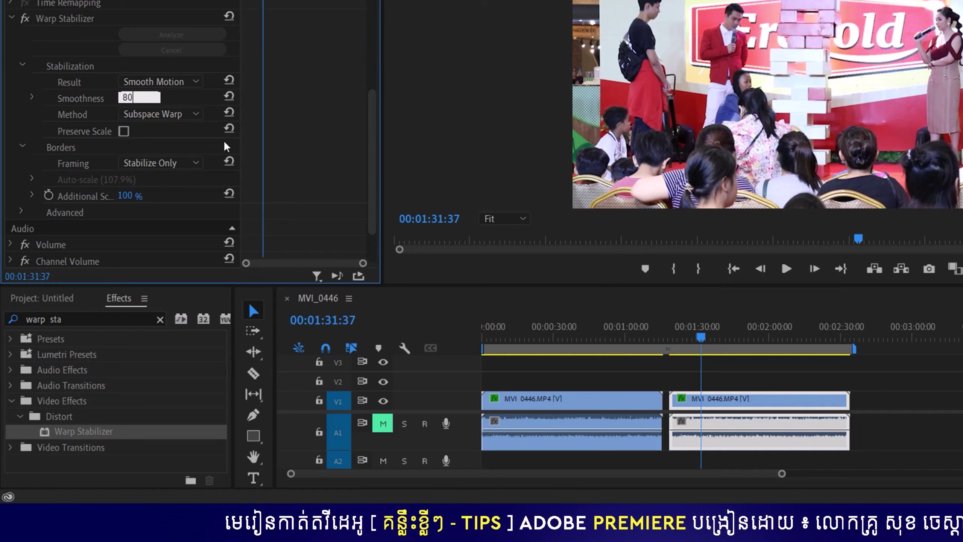
key("Return")
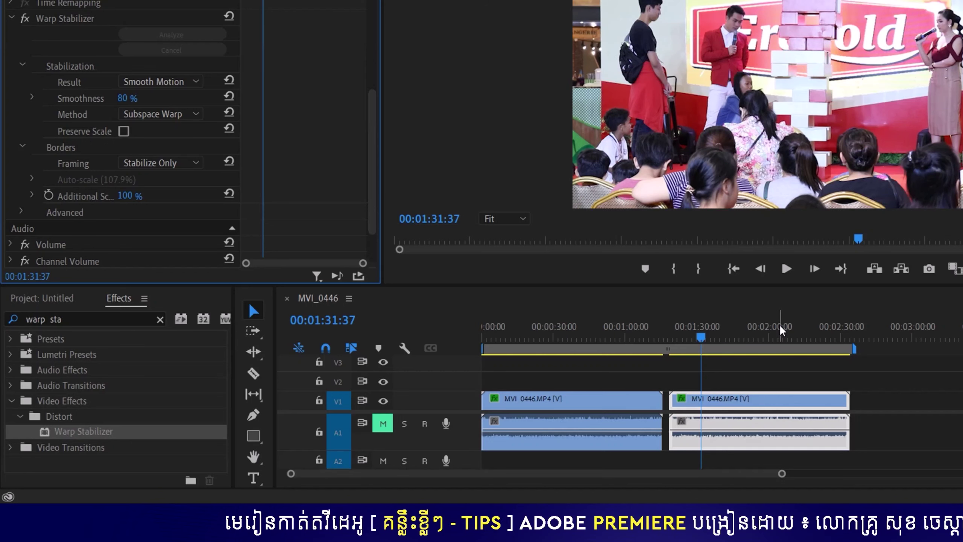
left_click_drag(702, 334, 673, 337)
key("space")
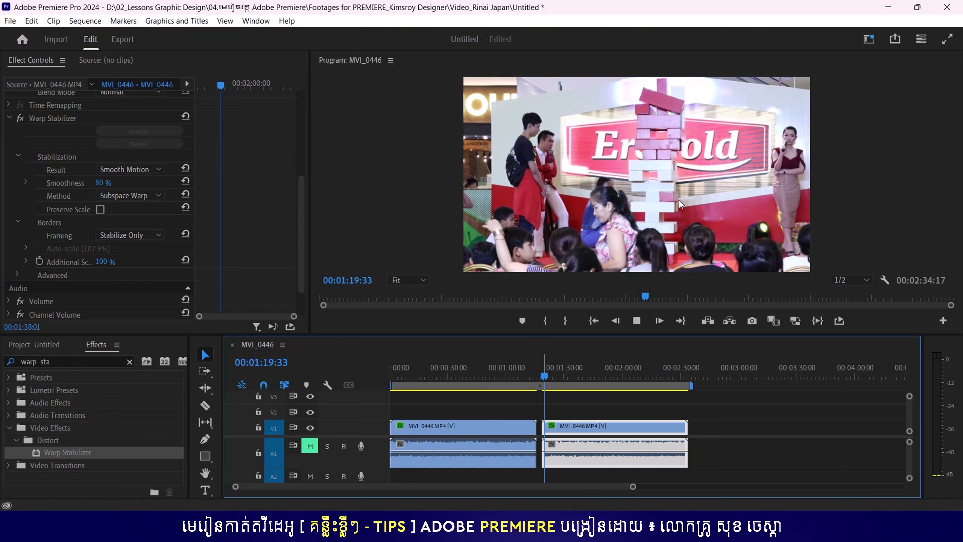
key("space")
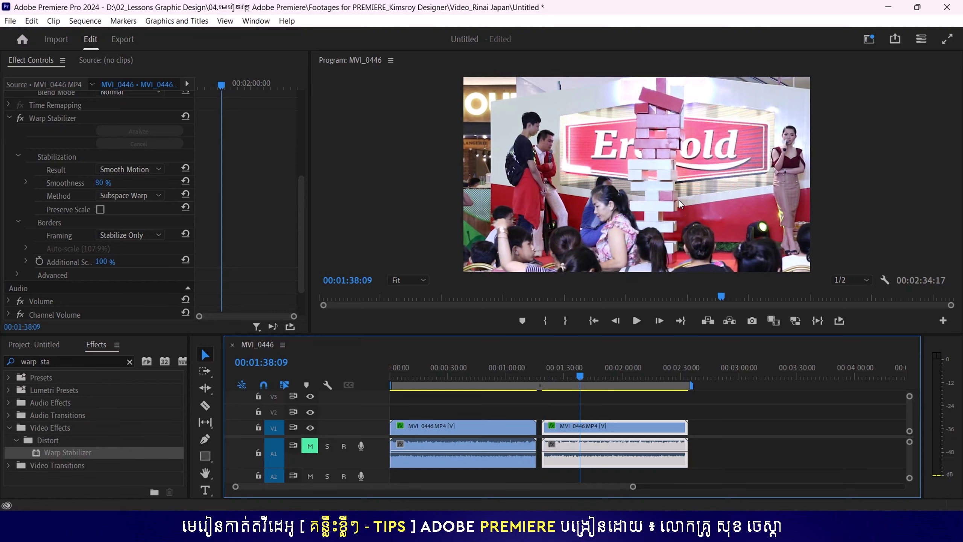